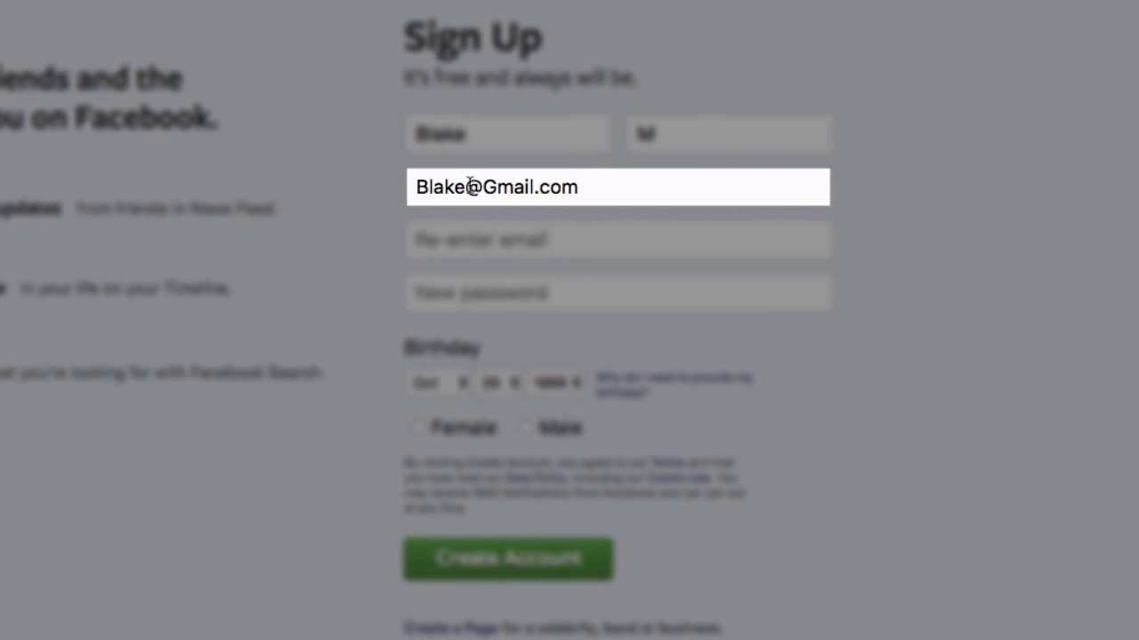
# Step: Insert '+Facebook' before the @ sign in the Facebook sign-up email address
pyautogui.click(466, 187)
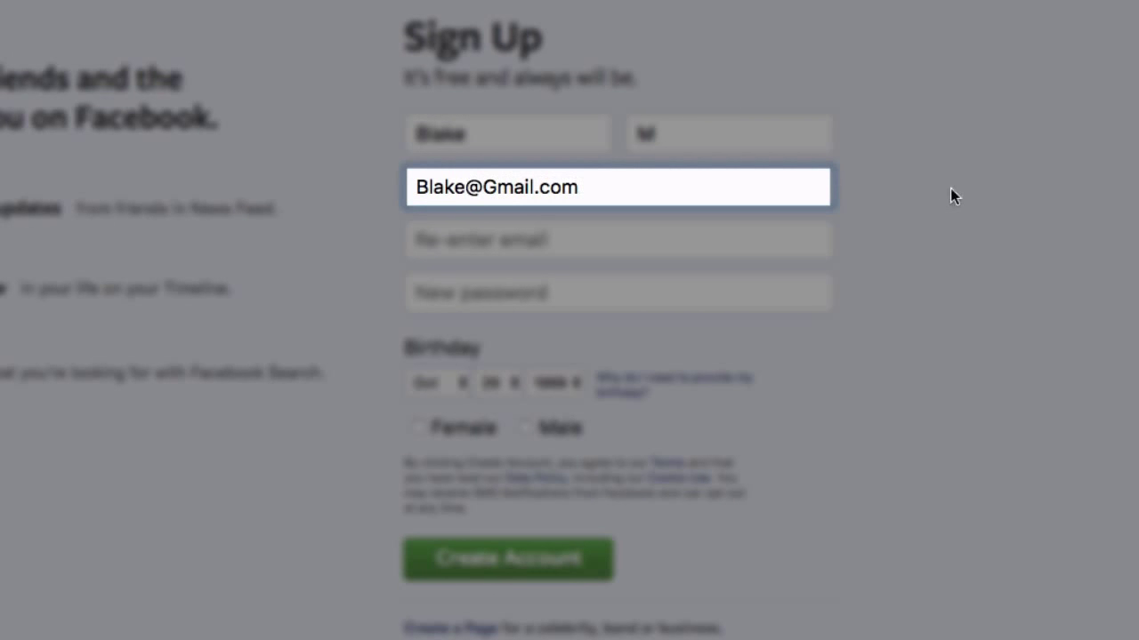
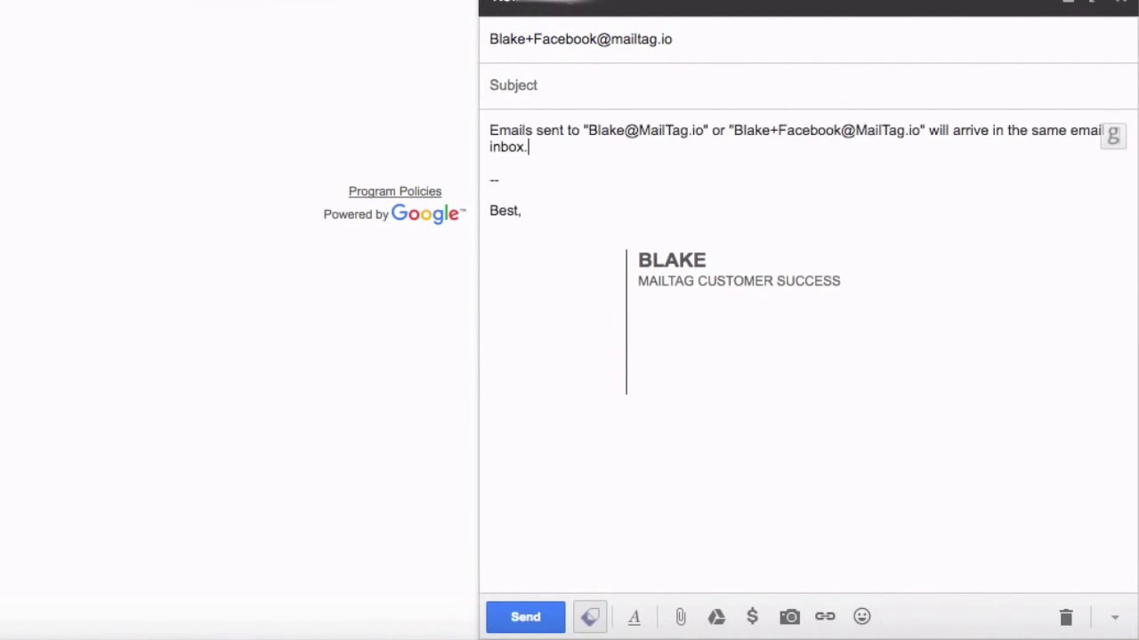
# Step: Send the test to the +Facebook address, then open it in the inbox and highlight its To address
pyautogui.click(525, 616)
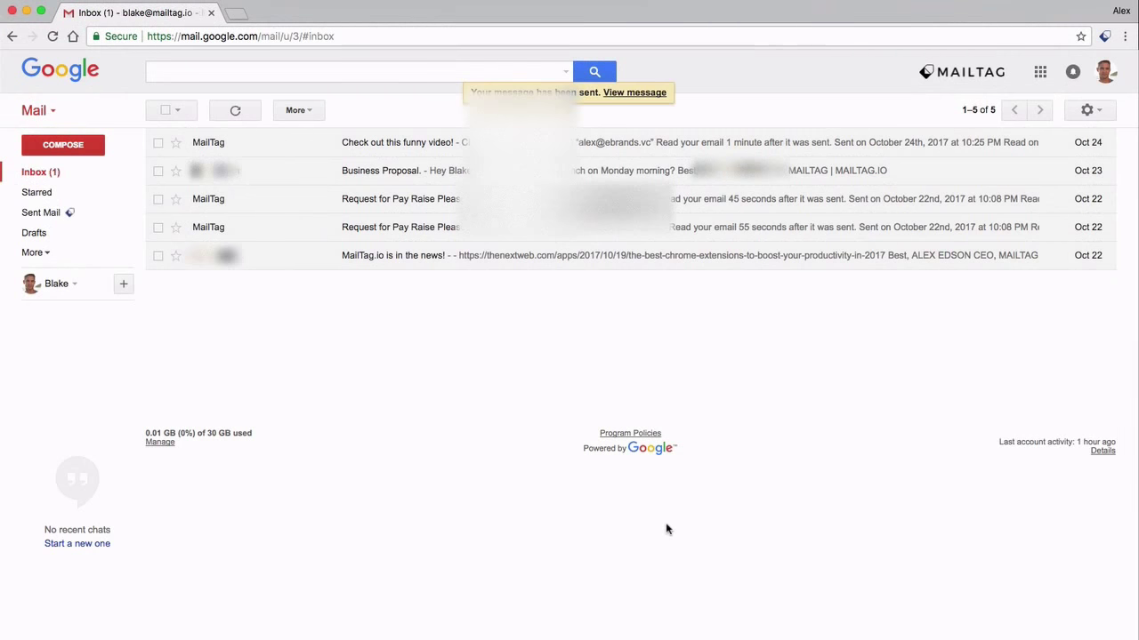
pyautogui.click(253, 110)
pyautogui.click(297, 143)
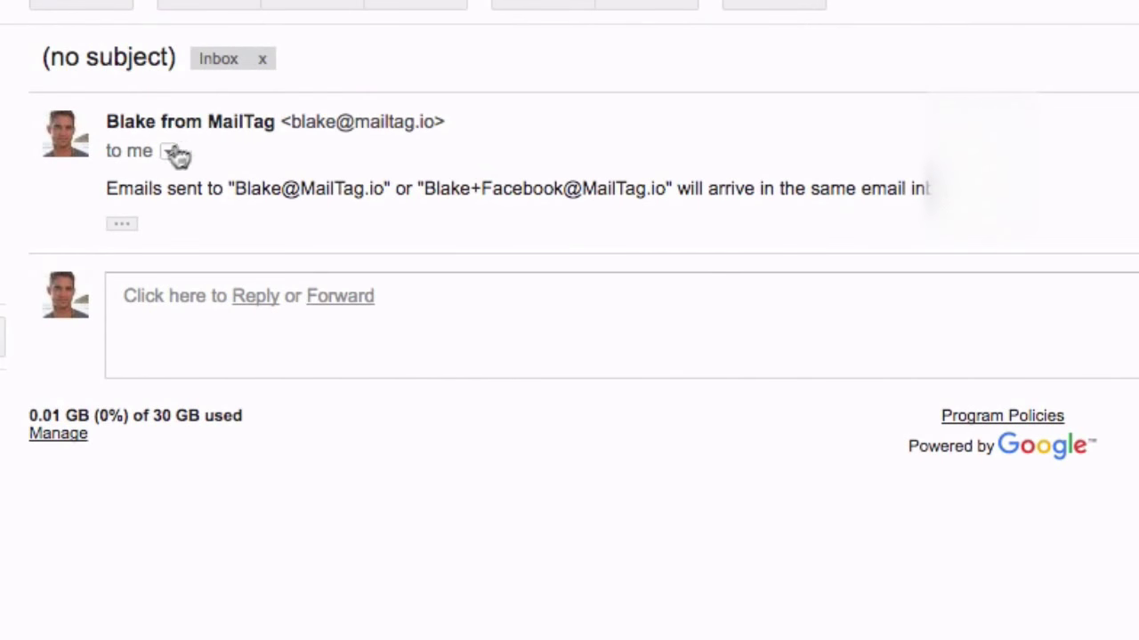
pyautogui.click(168, 152)
pyautogui.moveTo(302, 240); pyautogui.dragTo(556, 240)
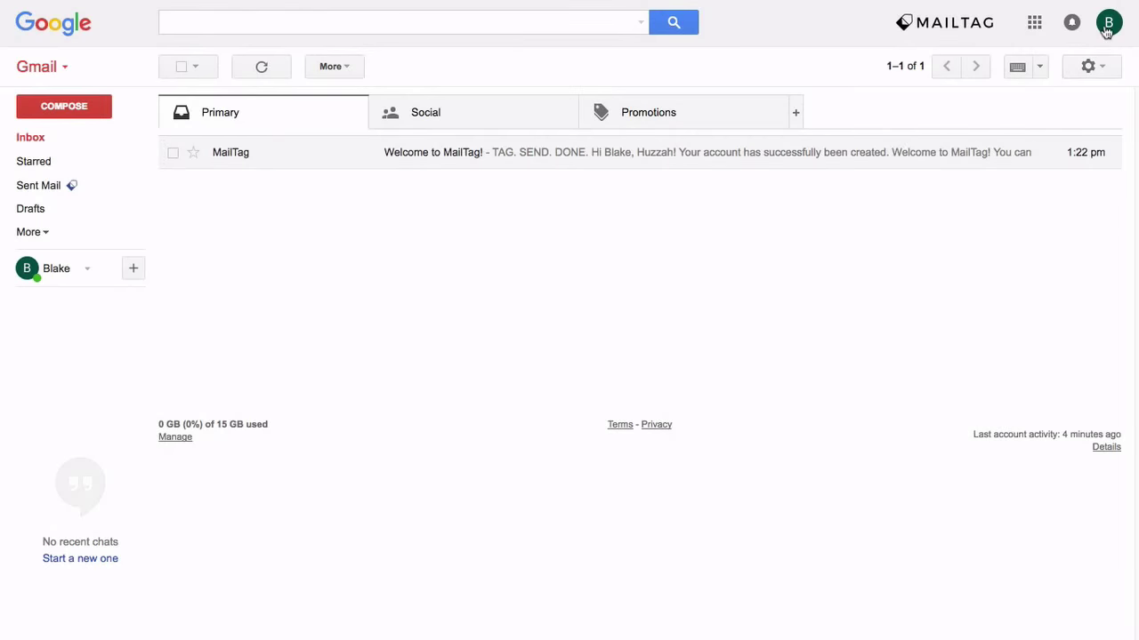
pyautogui.click(1107, 27)
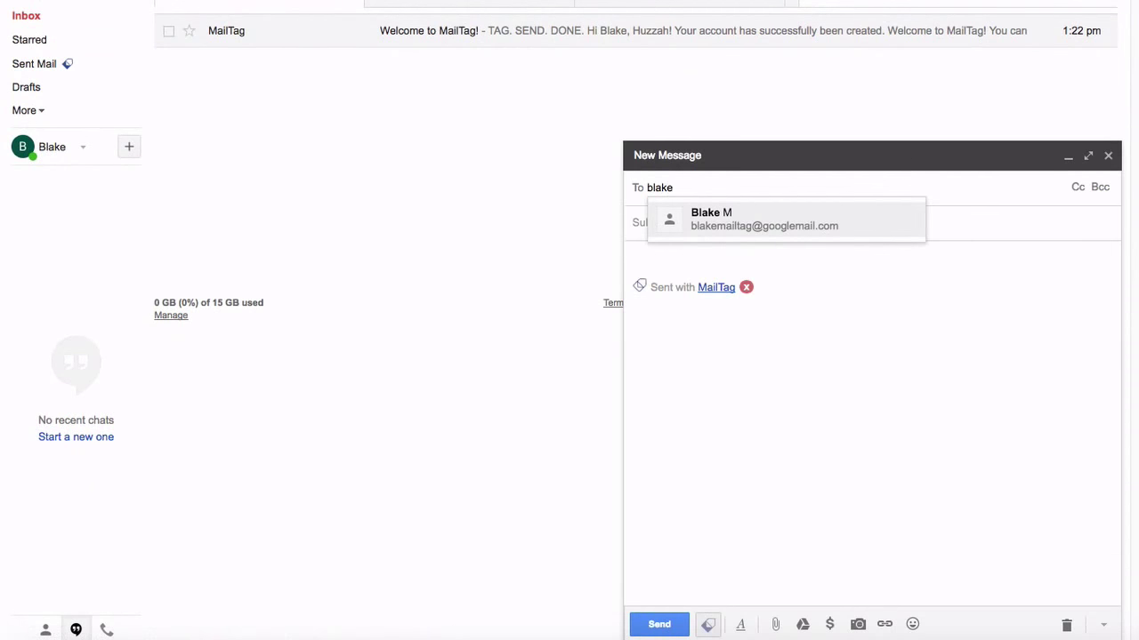
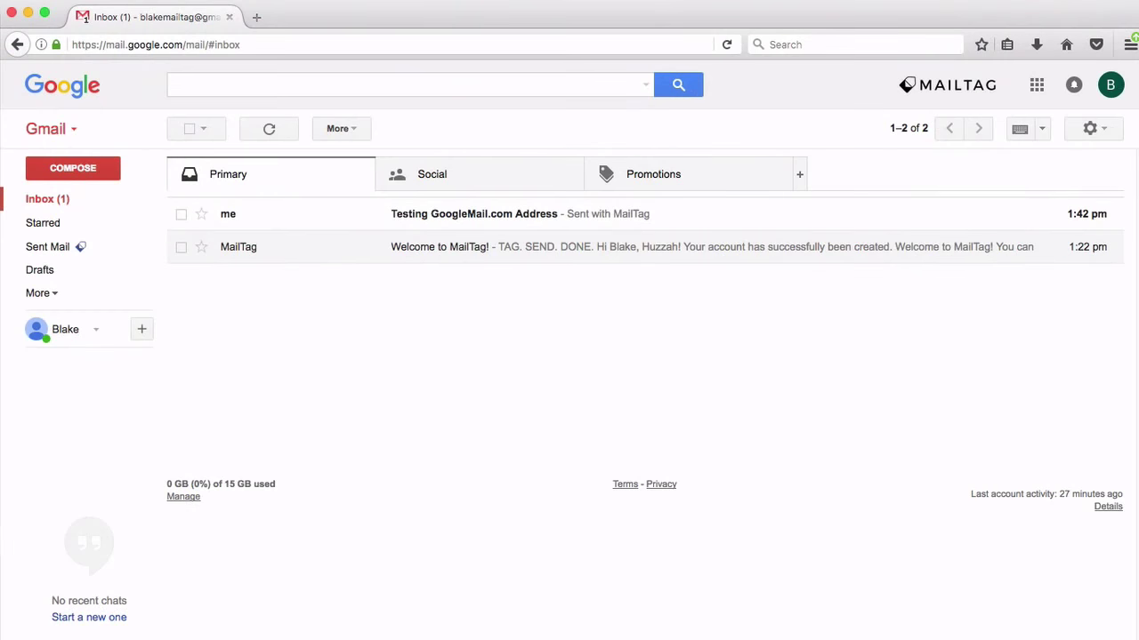
# Step: In Settings > Labs, enable the 'Unread message icon' lab and save changes
pyautogui.click(1090, 128)
pyautogui.click(1068, 299)
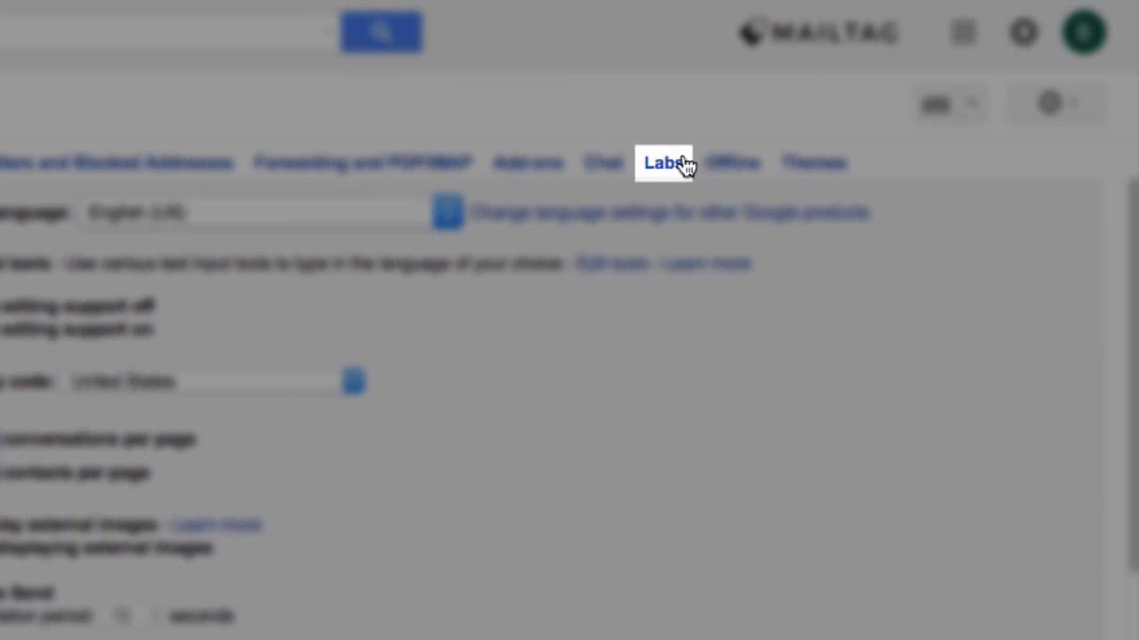
pyautogui.click(845, 163)
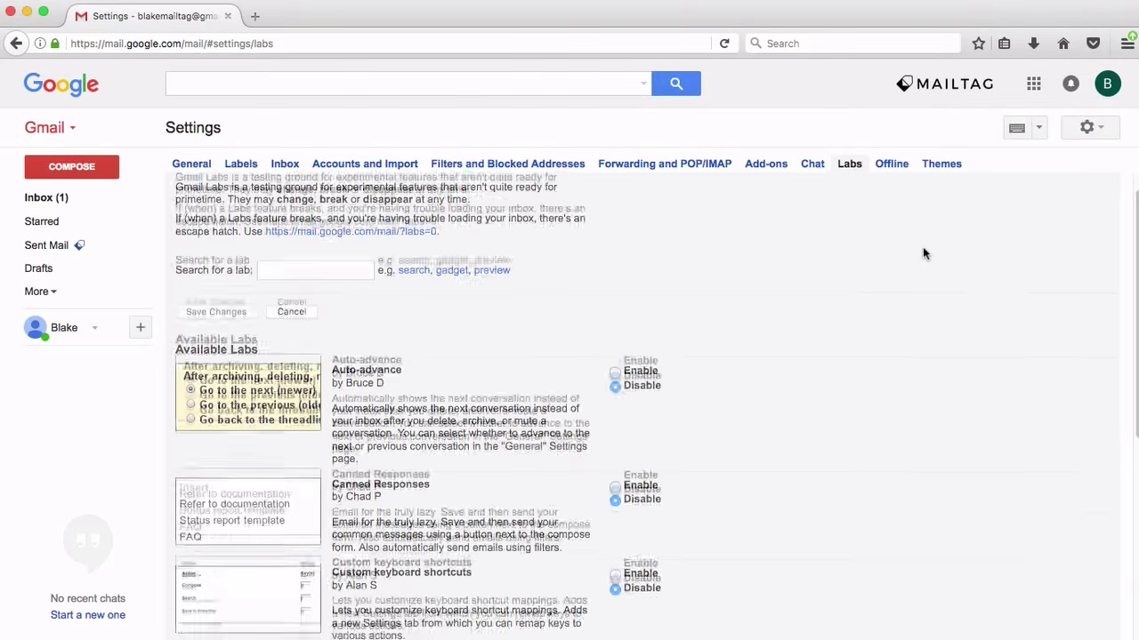
pyautogui.scroll(-4, 922, 253)
pyautogui.scroll(-1, 922, 253)
pyautogui.scroll(-2, 922, 253)
pyautogui.scroll(-2, 923, 254)
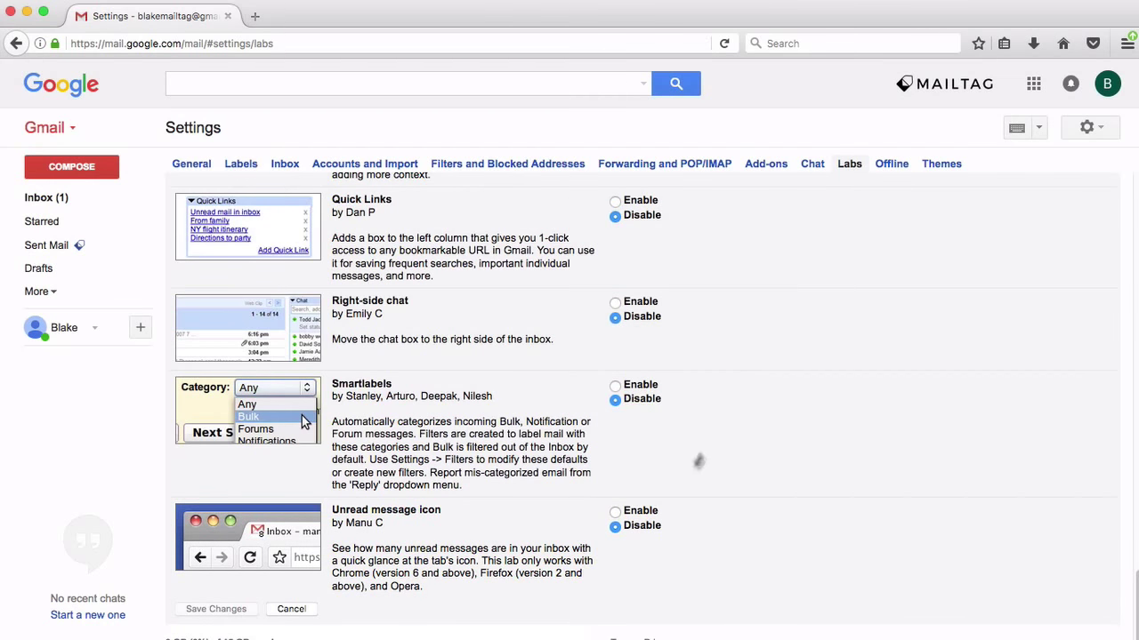
pyautogui.click(615, 511)
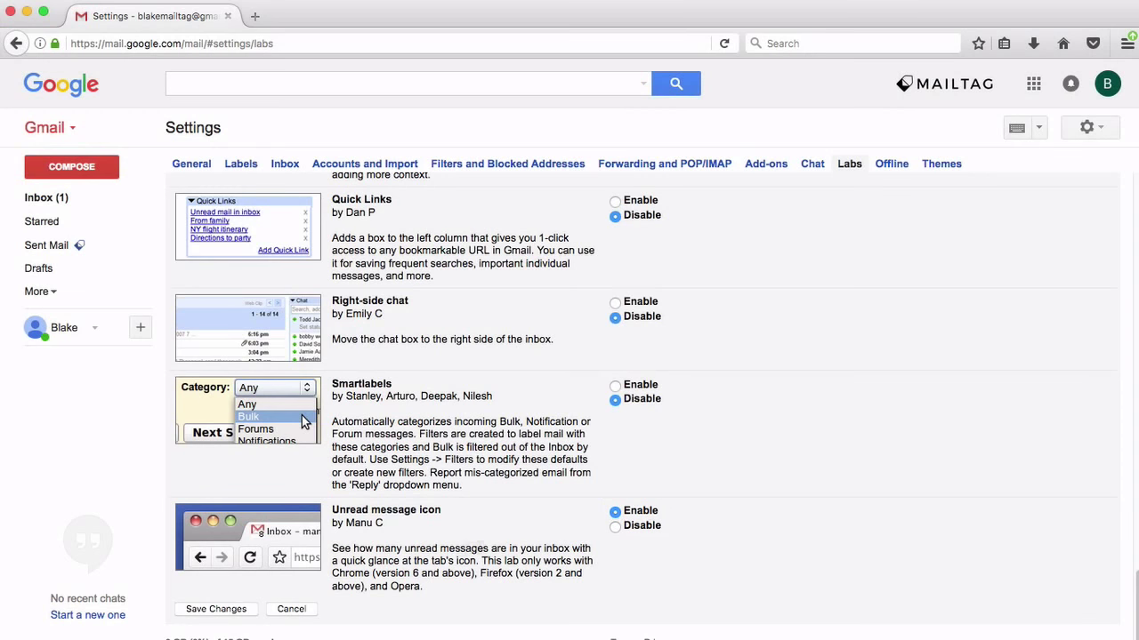
pyautogui.click(203, 610)
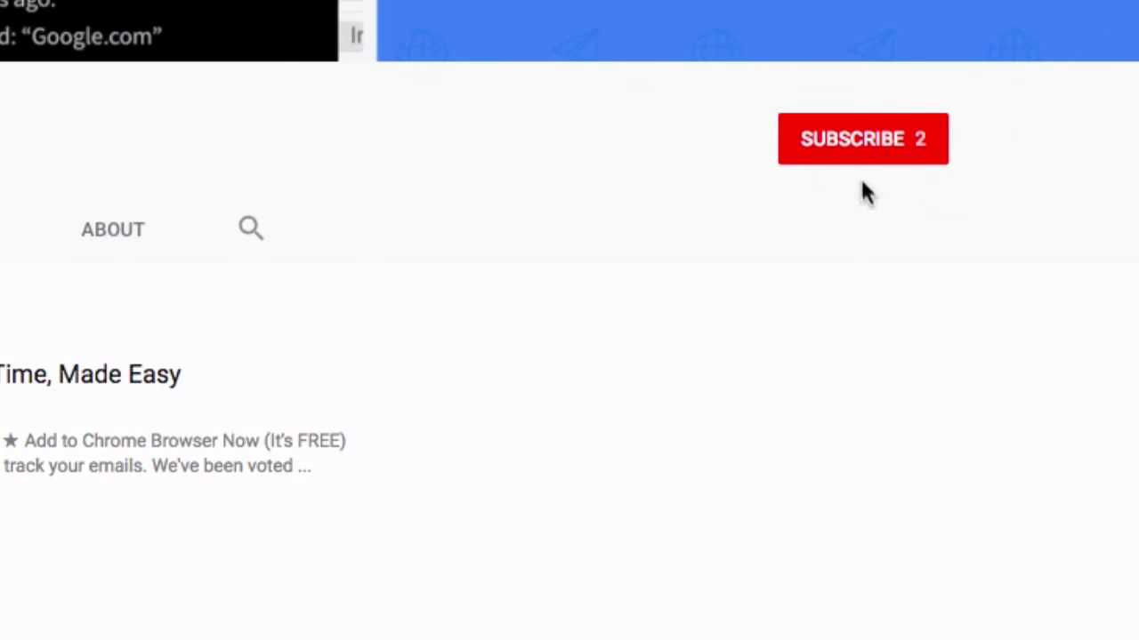
# Step: Subscribe to the MailTag channel and switch on its bell notifications
pyautogui.click(841, 159)
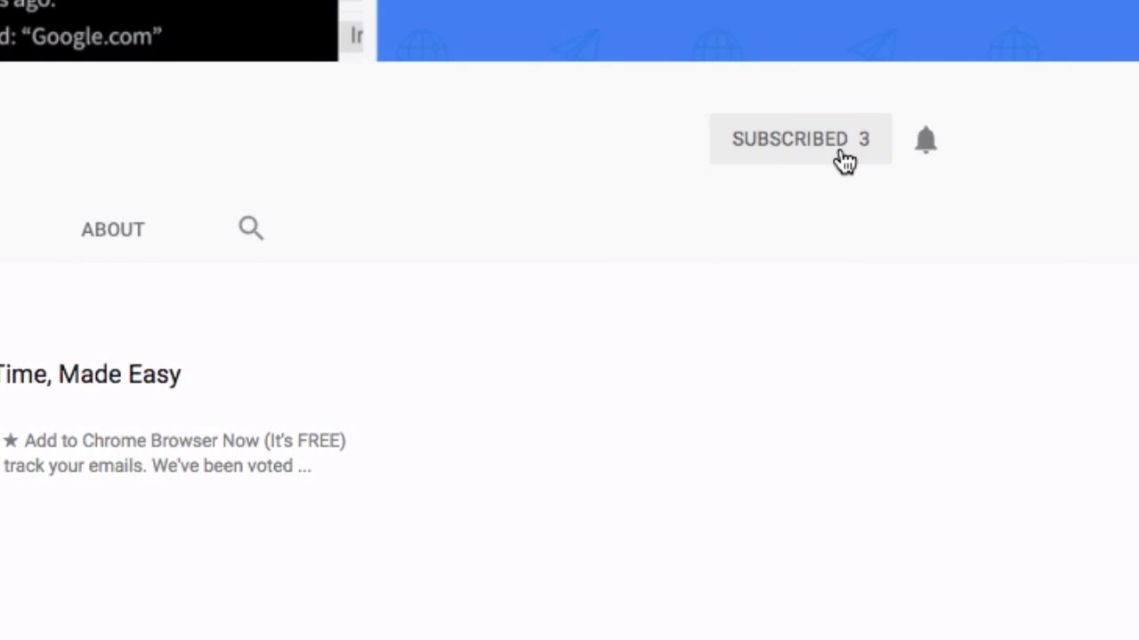
pyautogui.click(925, 148)
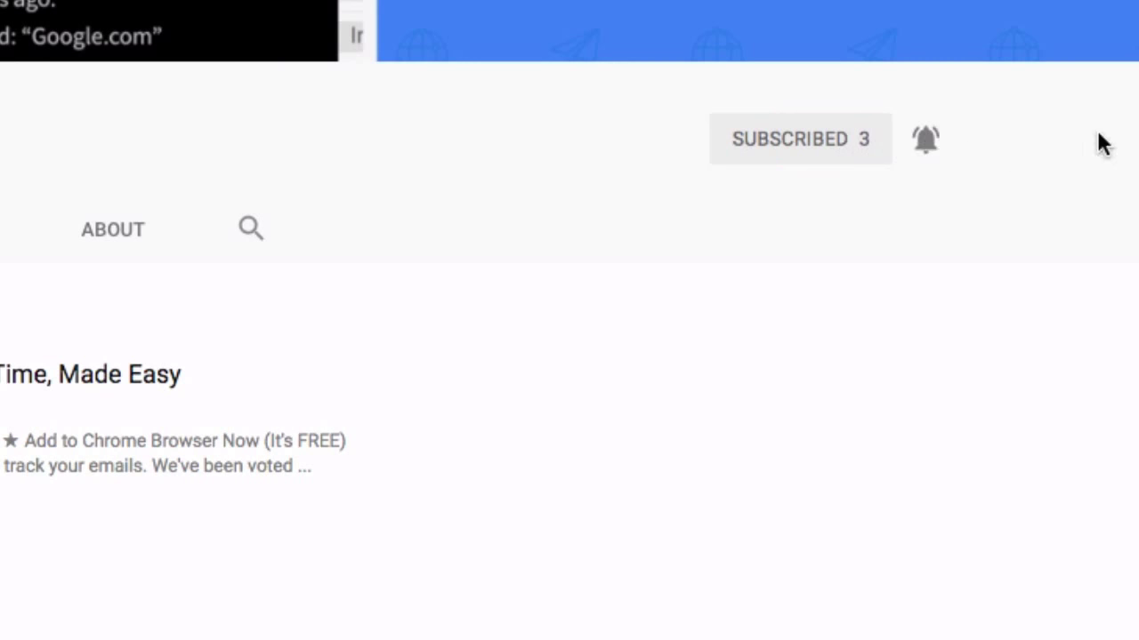